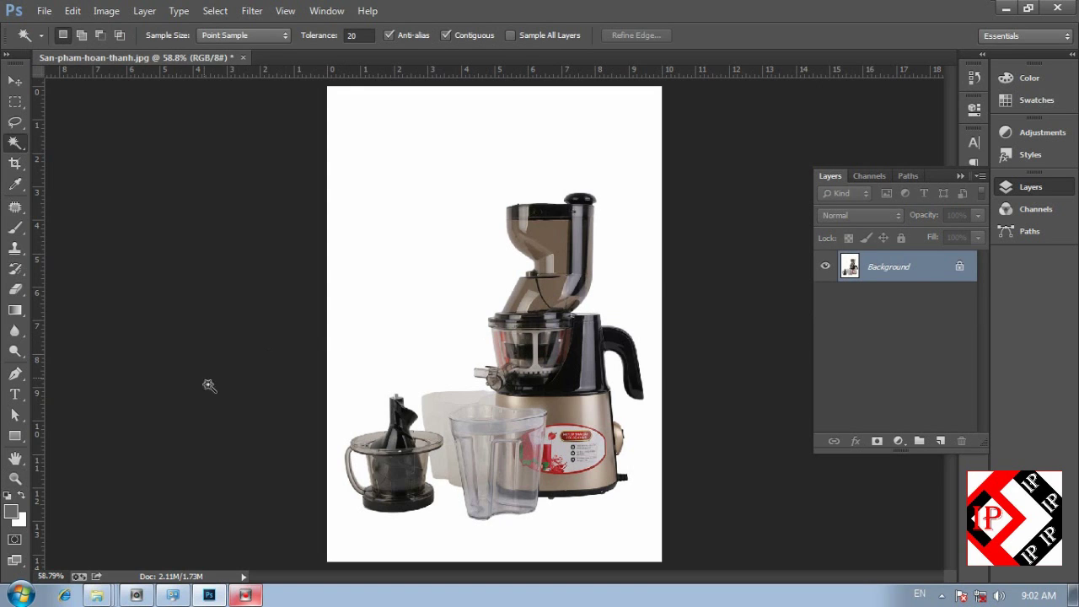
Show the Pen tool's variants (Freeform Pen, Add, Delete, Convert Anchor Point) in the toolbar flyout.
{"action": "left_click_drag", "start_coordinate": [16, 373], "coordinate": [134, 374]}
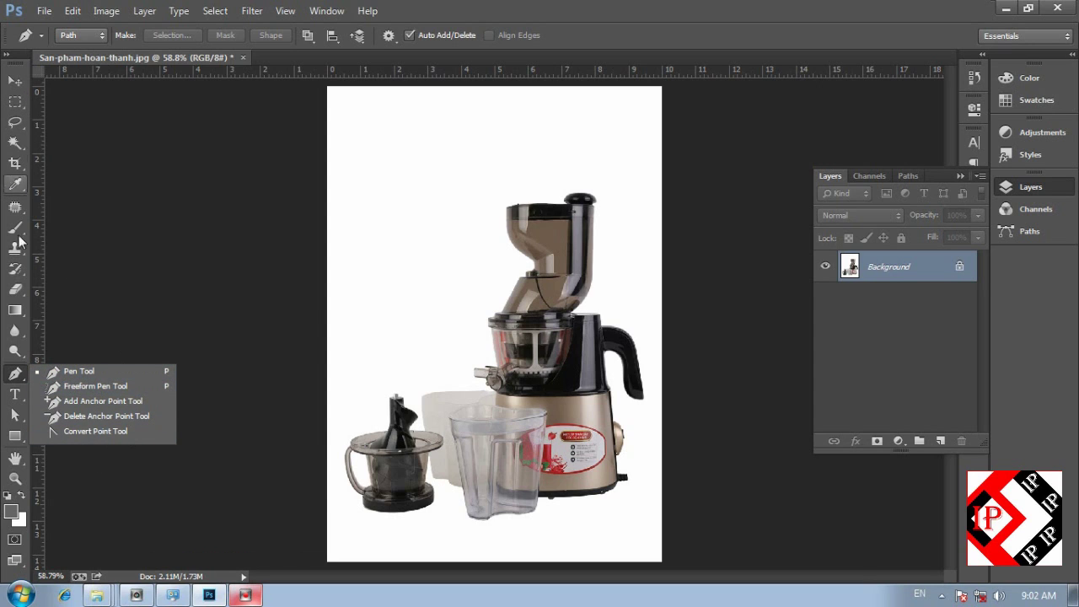
Pick the Magic Wand Tool from the Quick Selection flyout.
{"action": "left_click", "coordinate": [14, 142]}
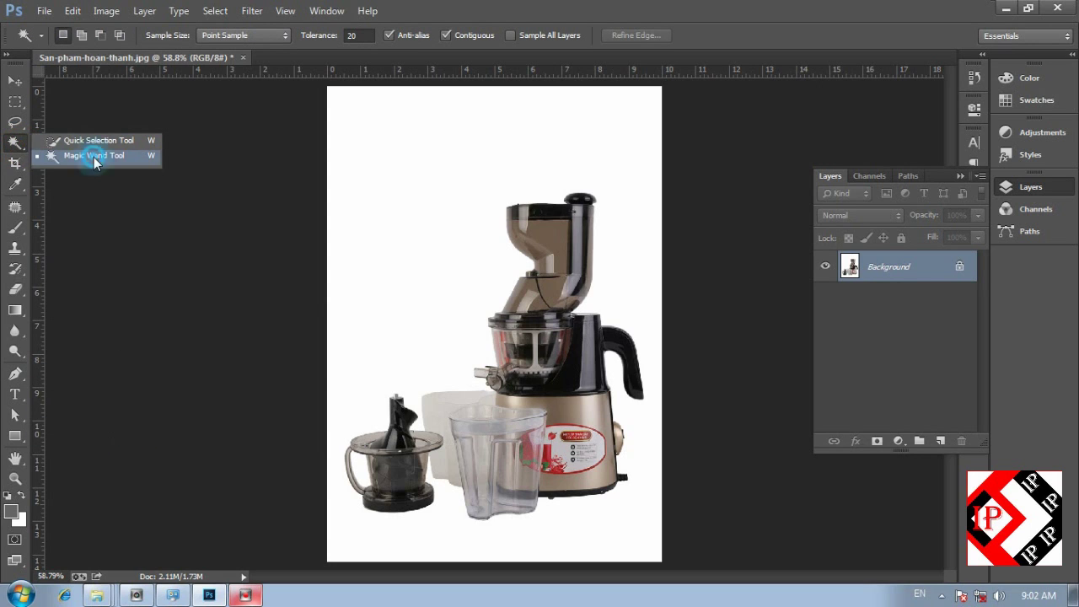
{"action": "left_click", "coordinate": [94, 156]}
{"action": "left_click", "coordinate": [17, 147]}
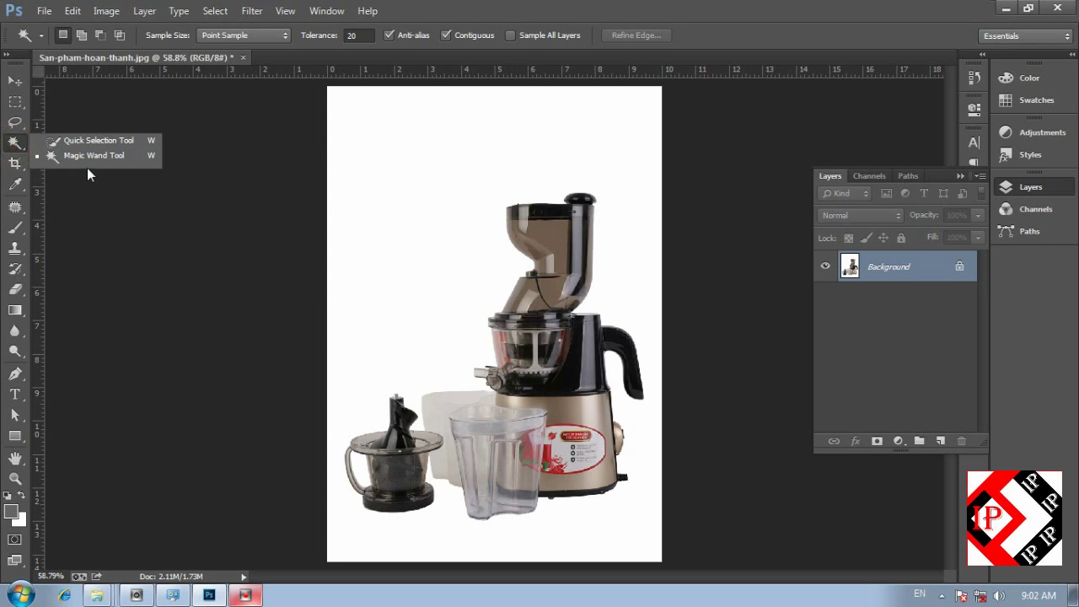
{"action": "left_click", "coordinate": [89, 158]}
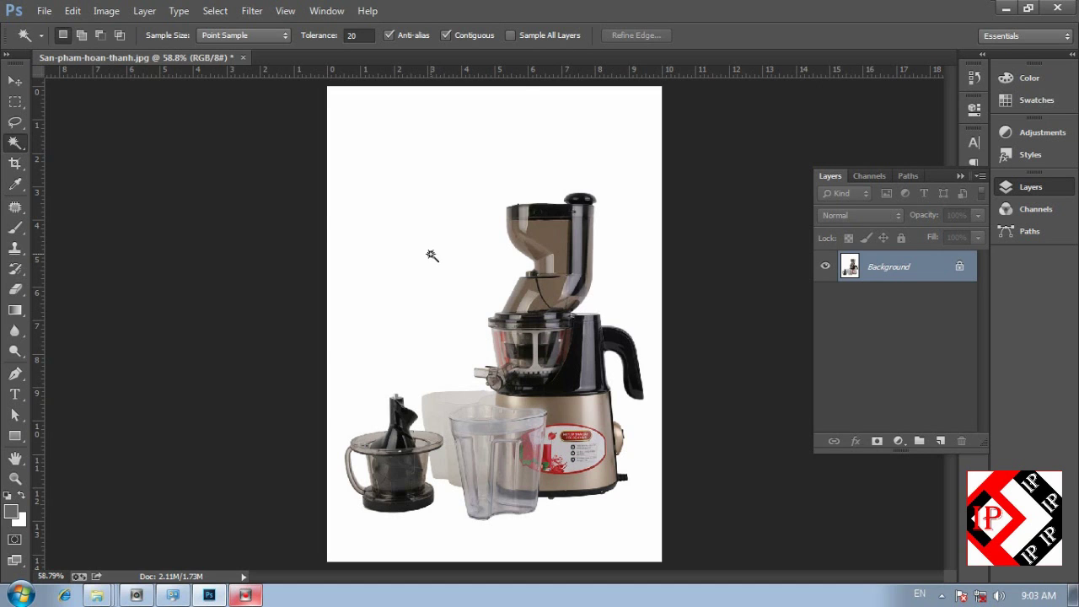
Select the white background around the juicer with the Magic Wand, Shift-adding the remaining white areas.
{"action": "left_click", "coordinate": [430, 254]}
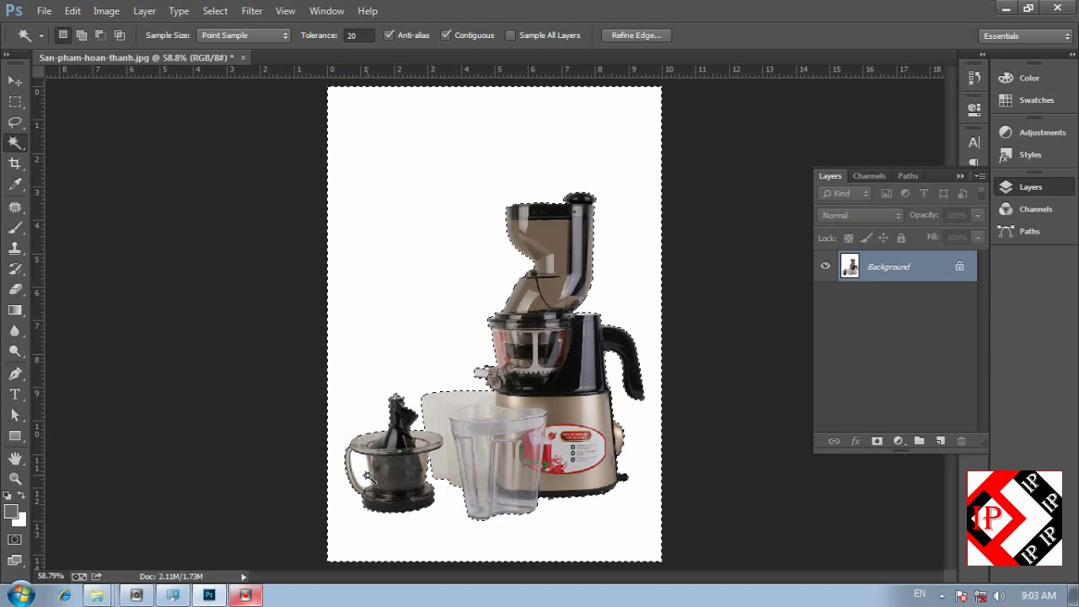
{"action": "left_click", "coordinate": [367, 477], "text": "shift"}
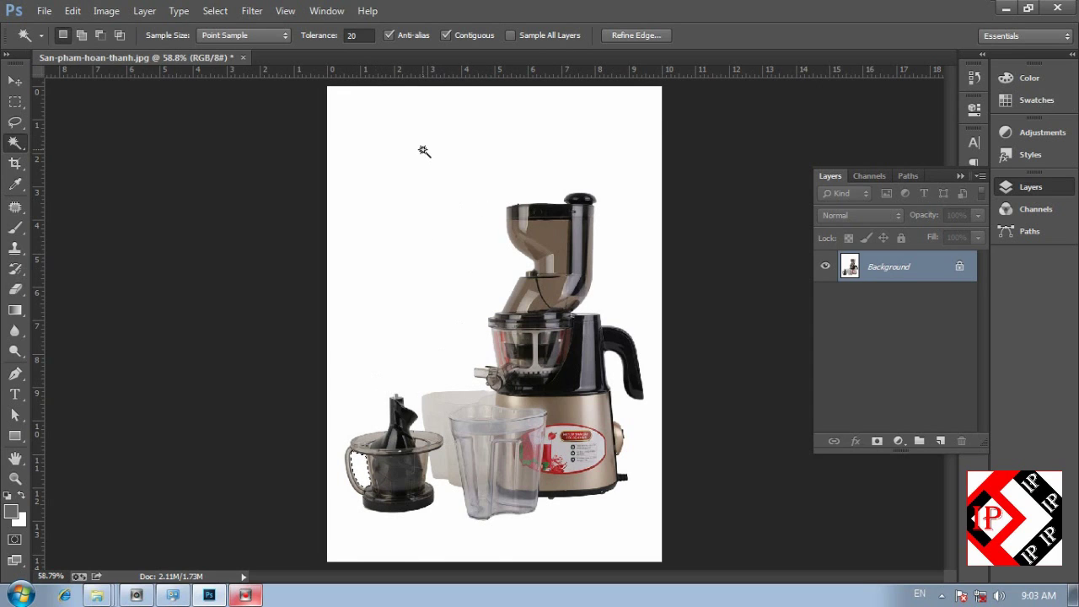
{"action": "key", "text": "shift"}
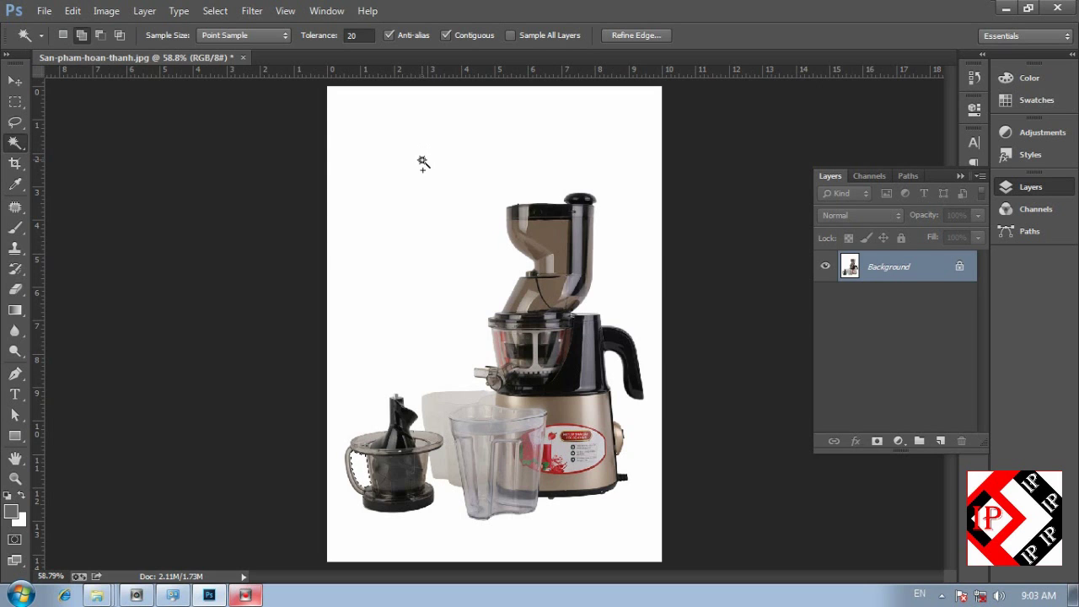
{"action": "left_click", "coordinate": [417, 271], "text": "shift"}
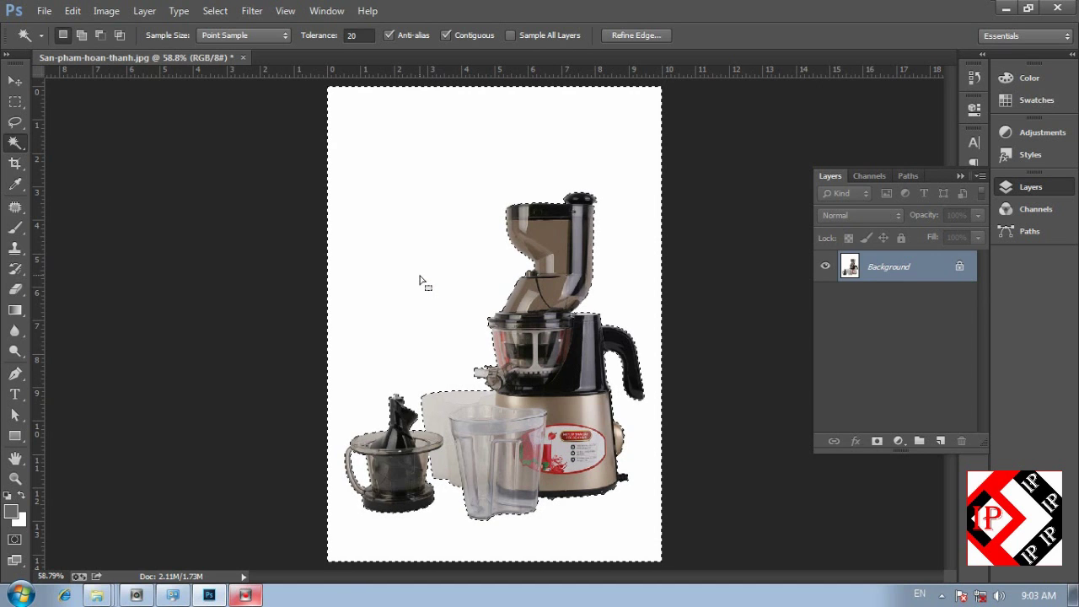
{"action": "left_click", "coordinate": [14, 480]}
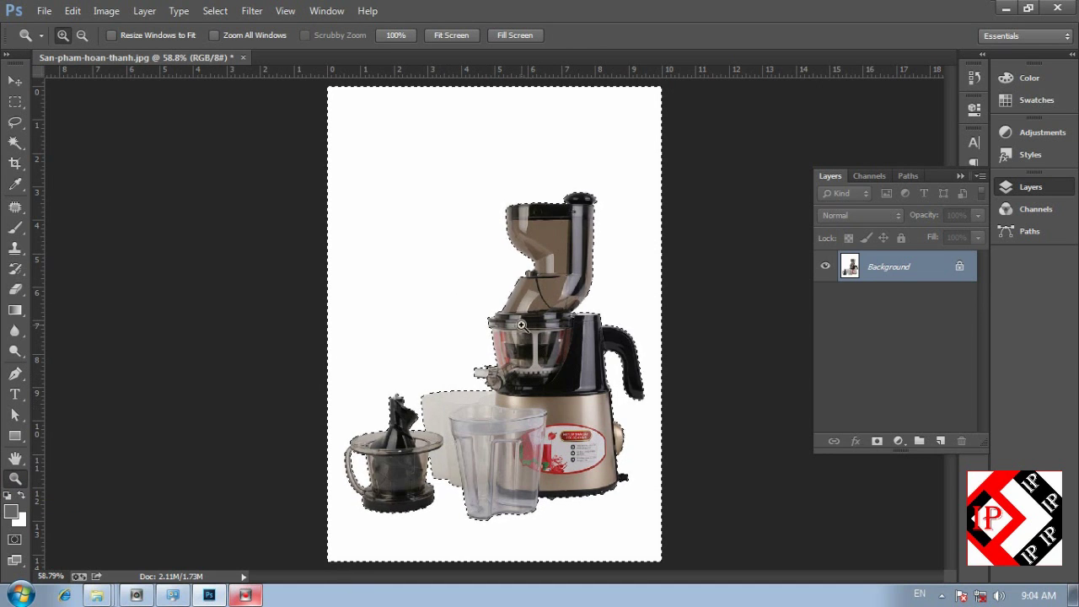
Zoom in on the juicer's spout to inspect the selection edge, then bring up Select > Modify.
{"action": "left_click_drag", "start_coordinate": [436, 341], "coordinate": [551, 413]}
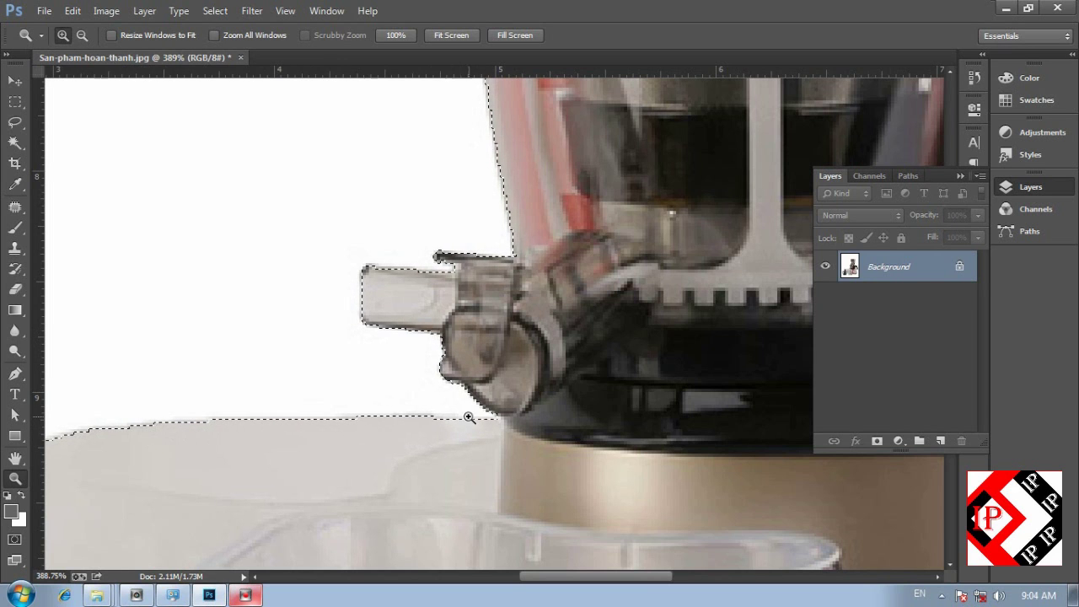
{"action": "scroll", "coordinate": [512, 421], "scroll_direction": "up", "scroll_amount": 3}
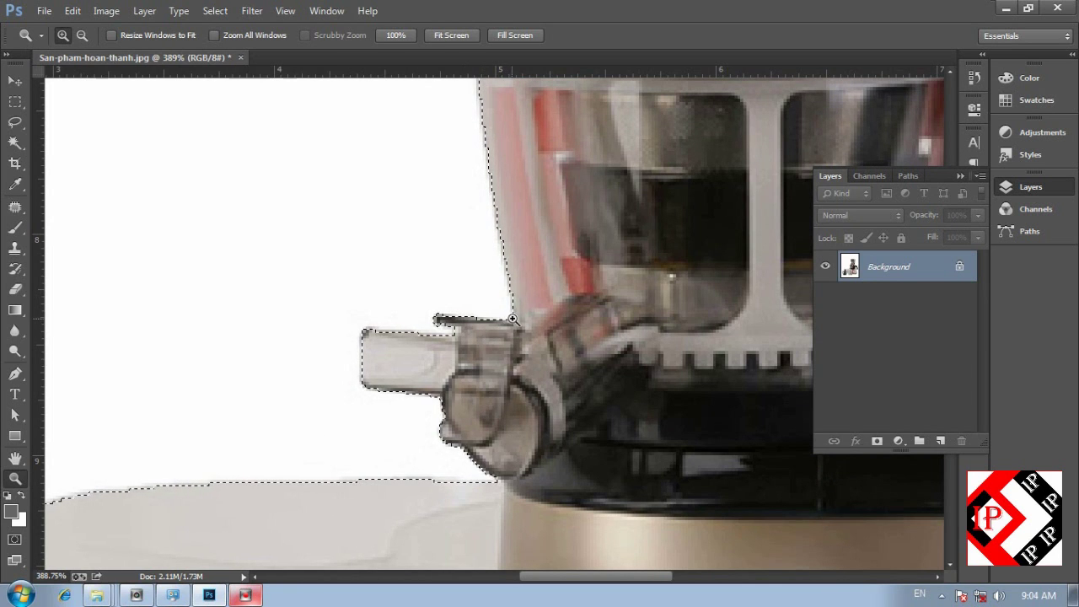
{"action": "left_click", "coordinate": [215, 10]}
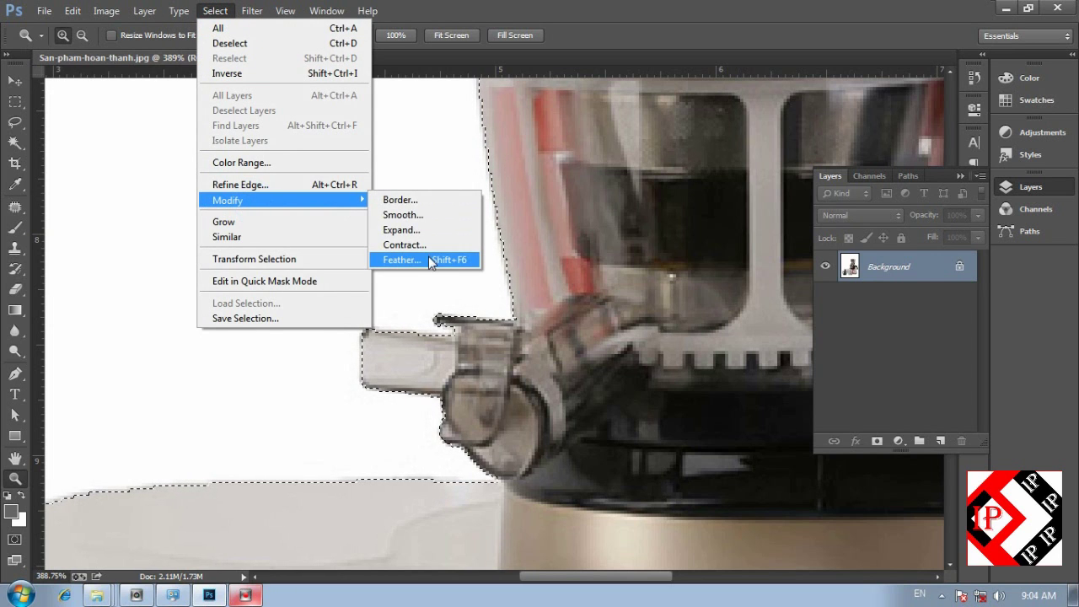
{"action": "mouse_move", "coordinate": [227, 200]}
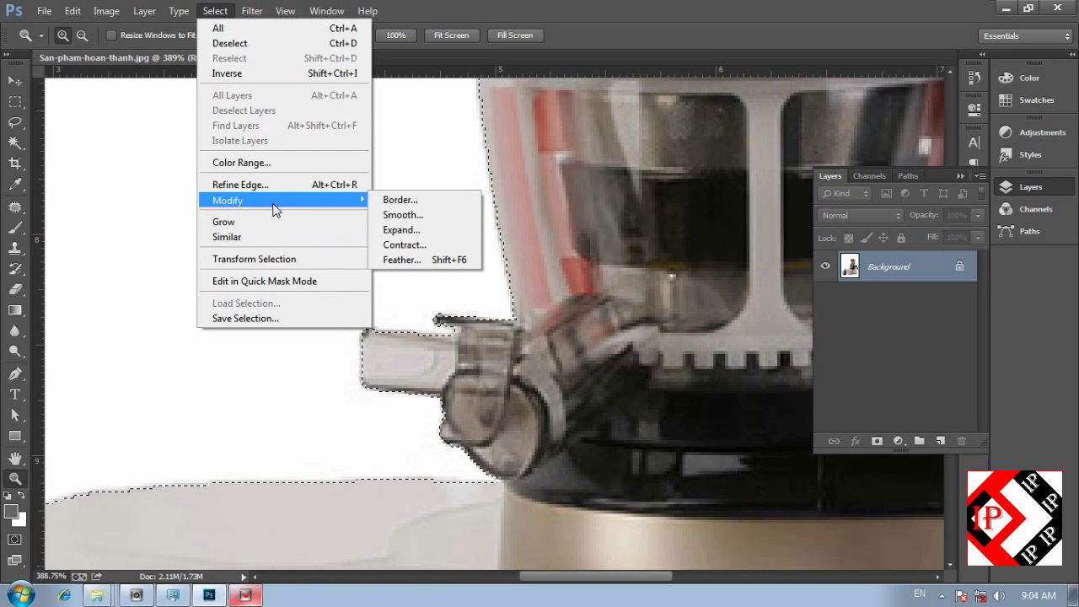
Feather the background selection by 0.5 pixels and fit the image back on screen.
{"action": "left_click", "coordinate": [426, 261]}
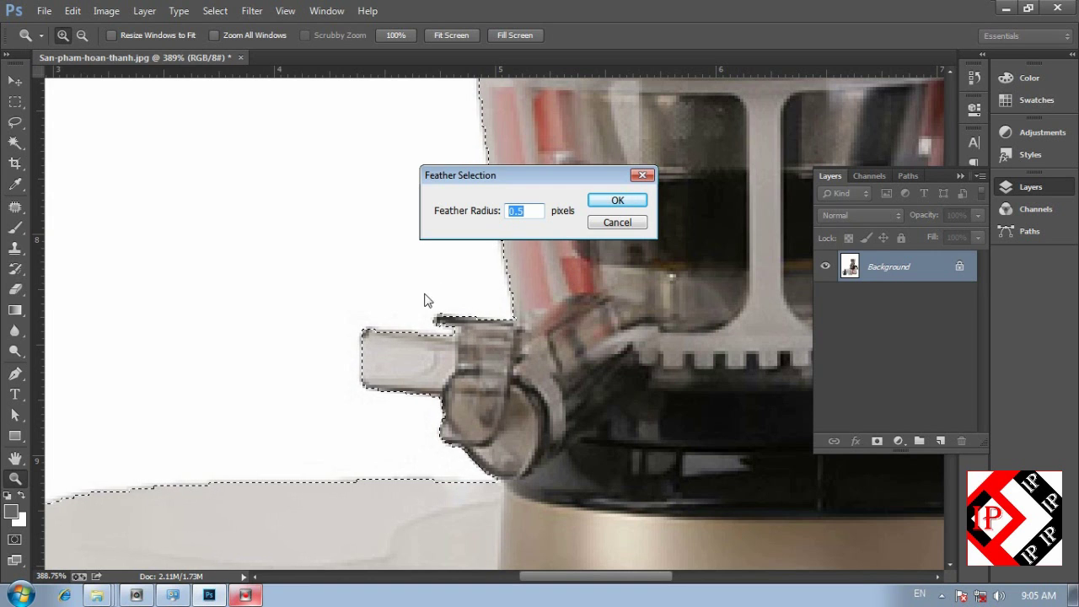
{"action": "left_click", "coordinate": [631, 199]}
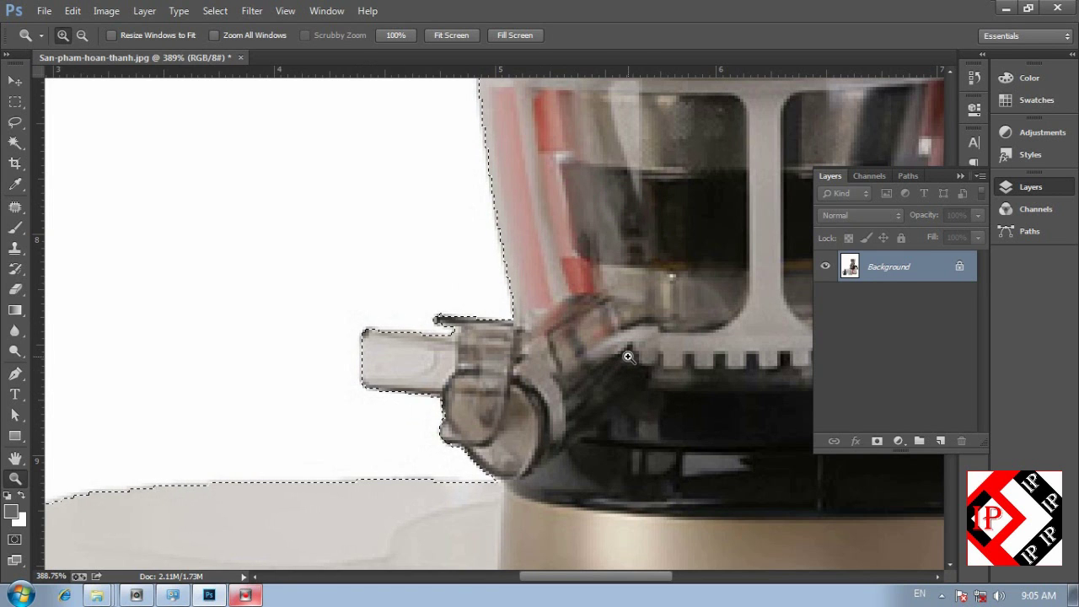
{"action": "key", "text": "ctrl+0"}
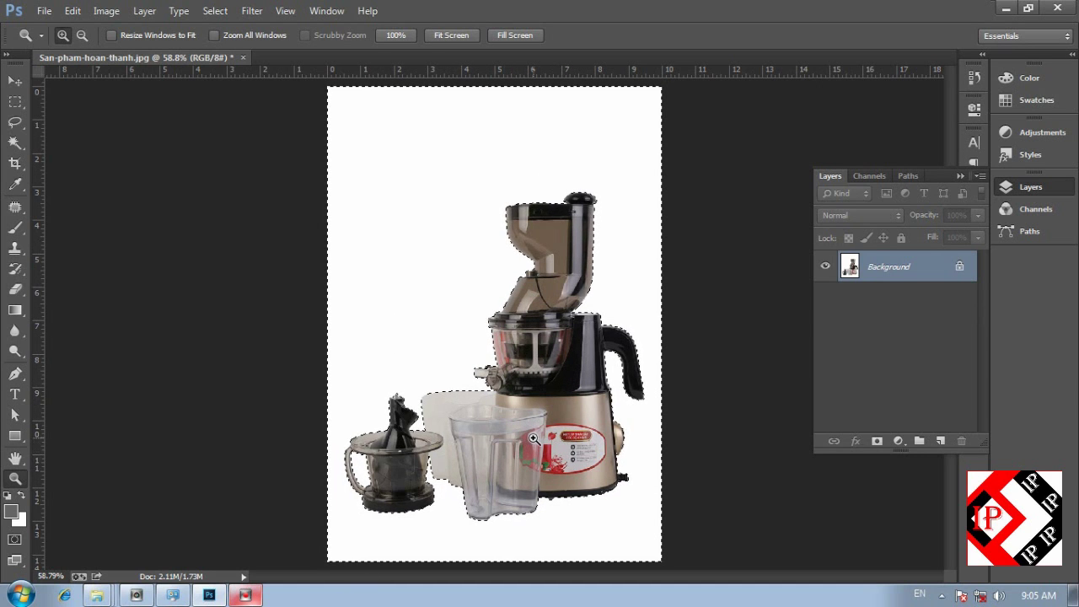
Invert the selection with Select > Inverse so the juicer and accessories are selected.
{"action": "left_click", "coordinate": [215, 11]}
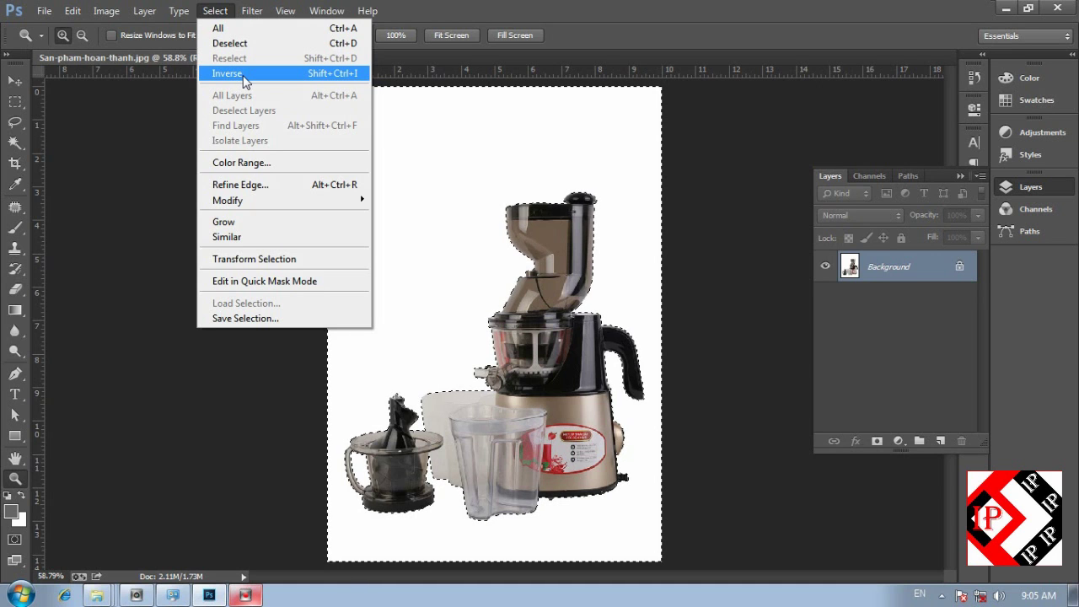
{"action": "left_click", "coordinate": [243, 74]}
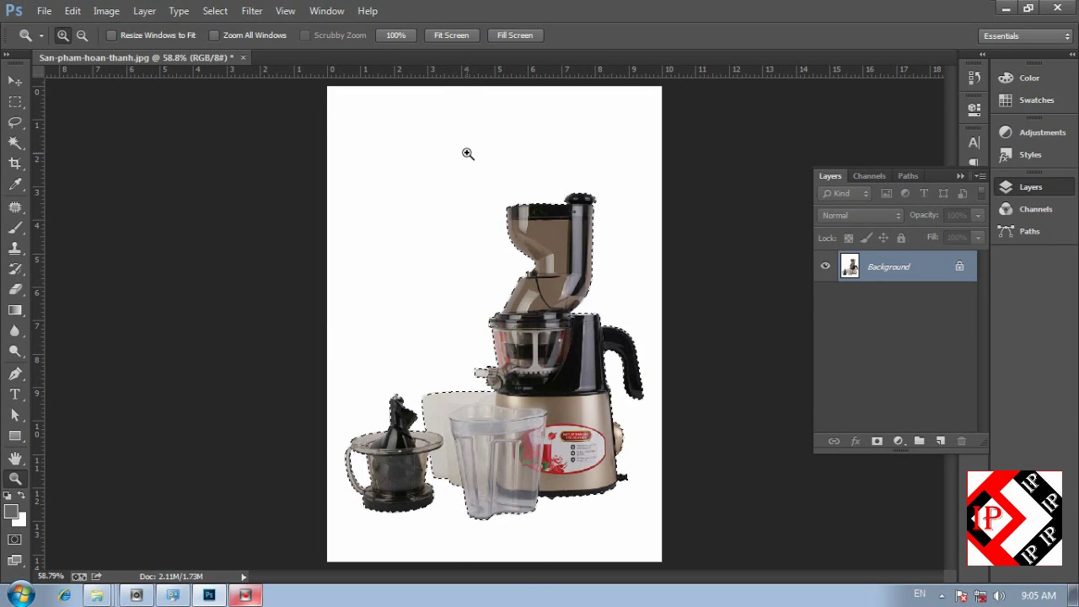
{"action": "left_click", "coordinate": [144, 11]}
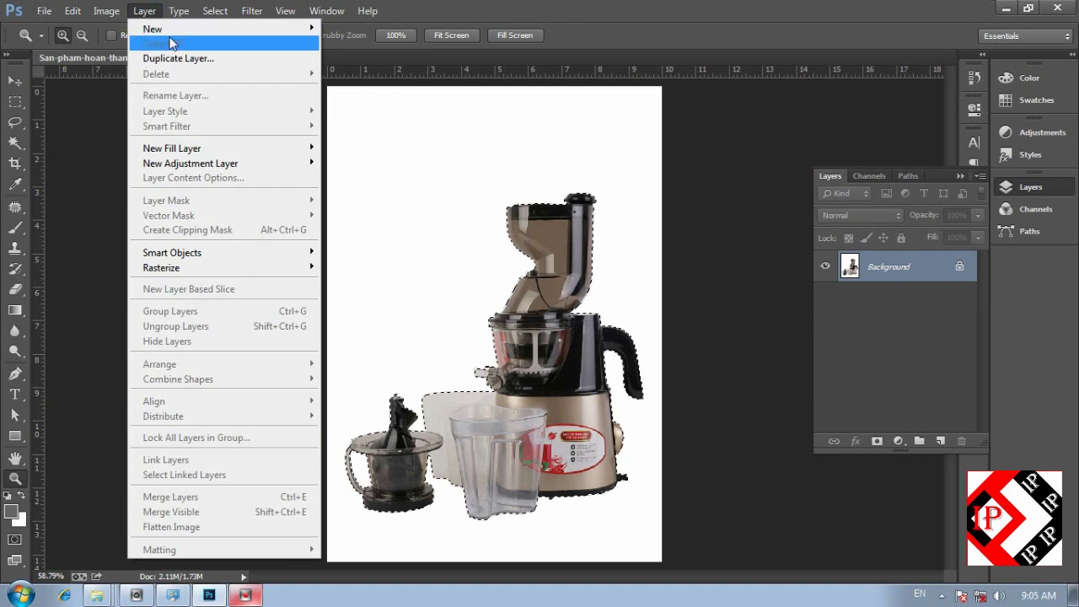
{"action": "mouse_move", "coordinate": [219, 29]}
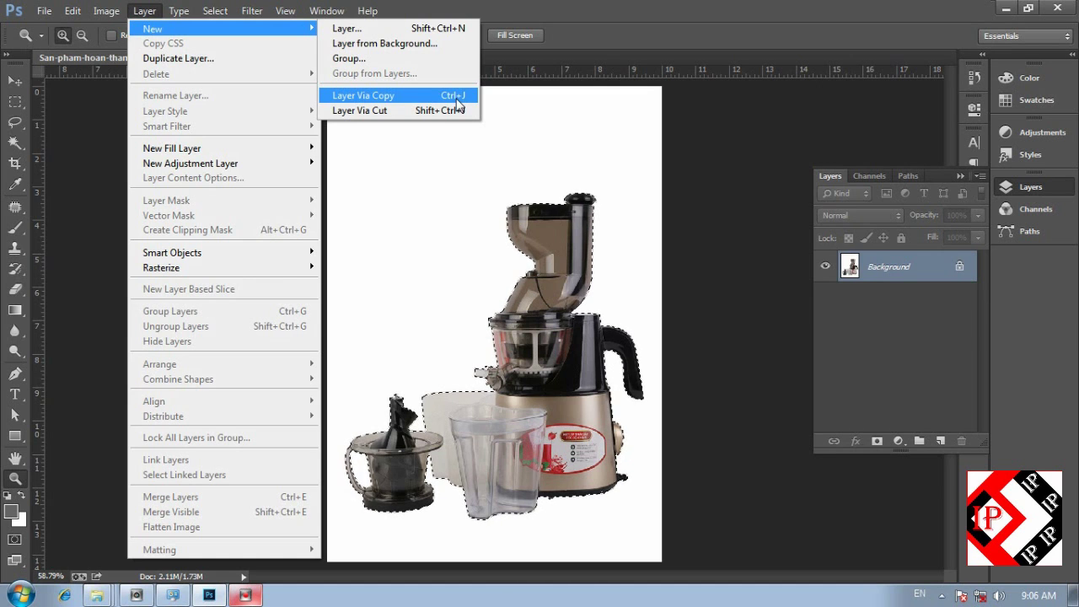
Copy the juicer onto Layer 1 with Layer Via Copy and hide the Background layer.
{"action": "left_click", "coordinate": [457, 101]}
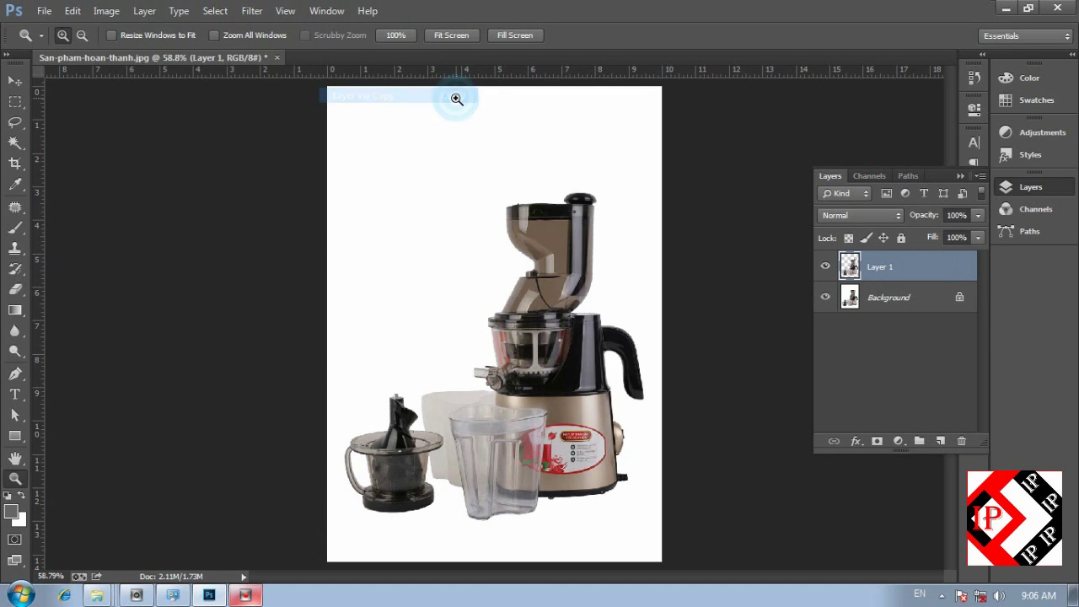
{"action": "left_click", "coordinate": [826, 298]}
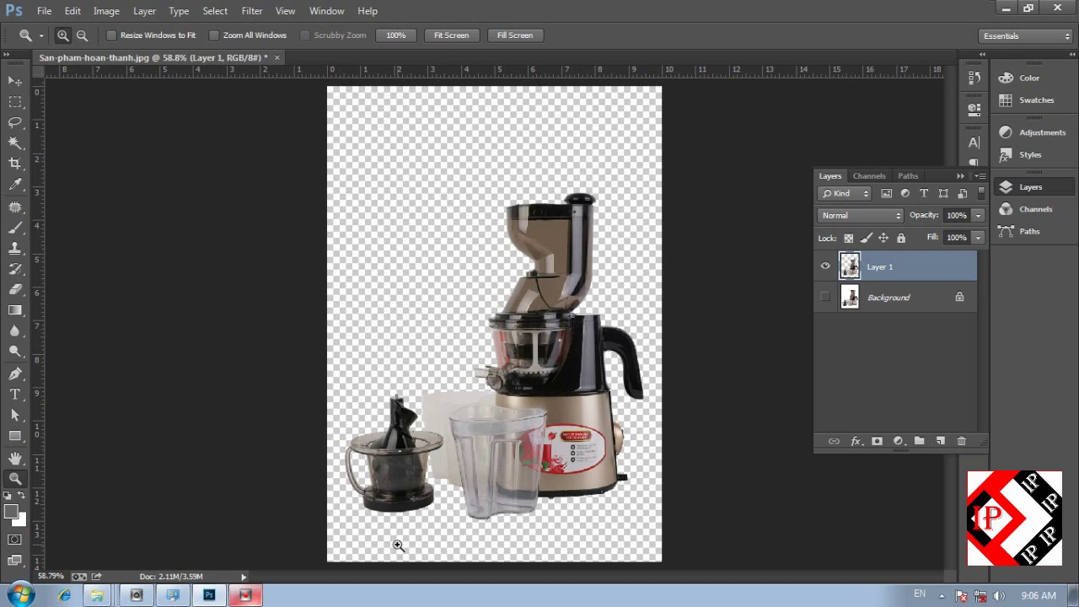
Set the foreground colour to neutral grey 646464 in the Color Picker.
{"action": "left_click", "coordinate": [12, 511]}
{"action": "left_click", "coordinate": [545, 397]}
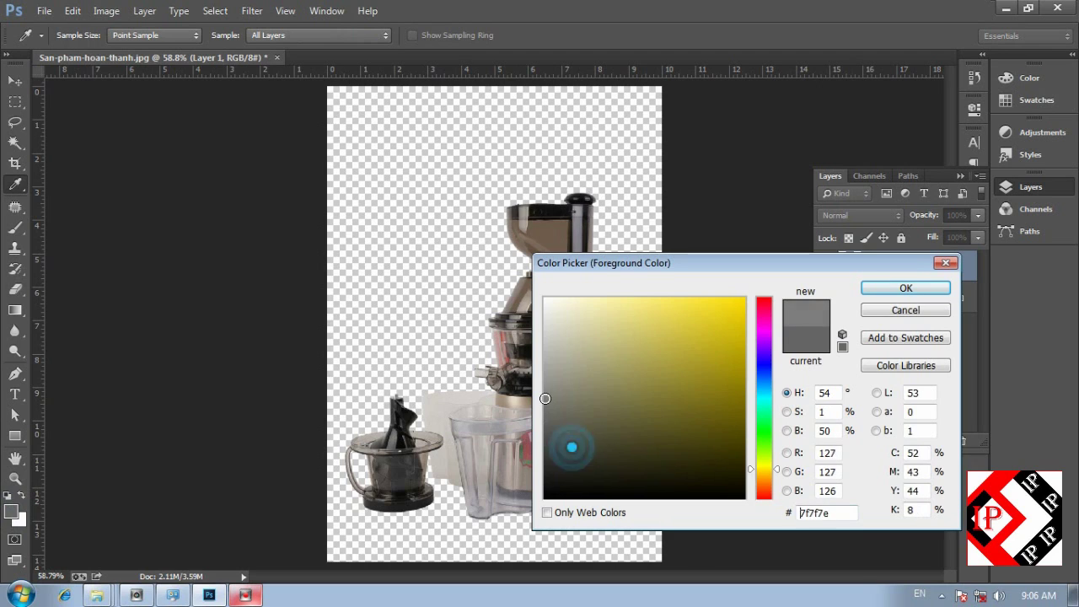
{"action": "left_click_drag", "start_coordinate": [546, 399], "coordinate": [539, 400]}
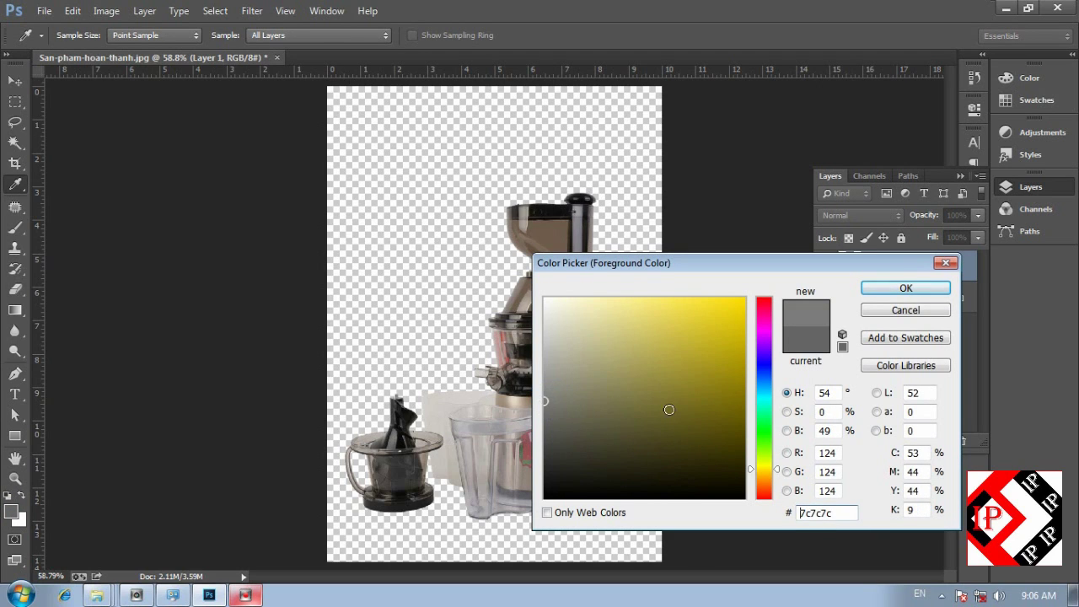
{"action": "left_click", "coordinate": [690, 404]}
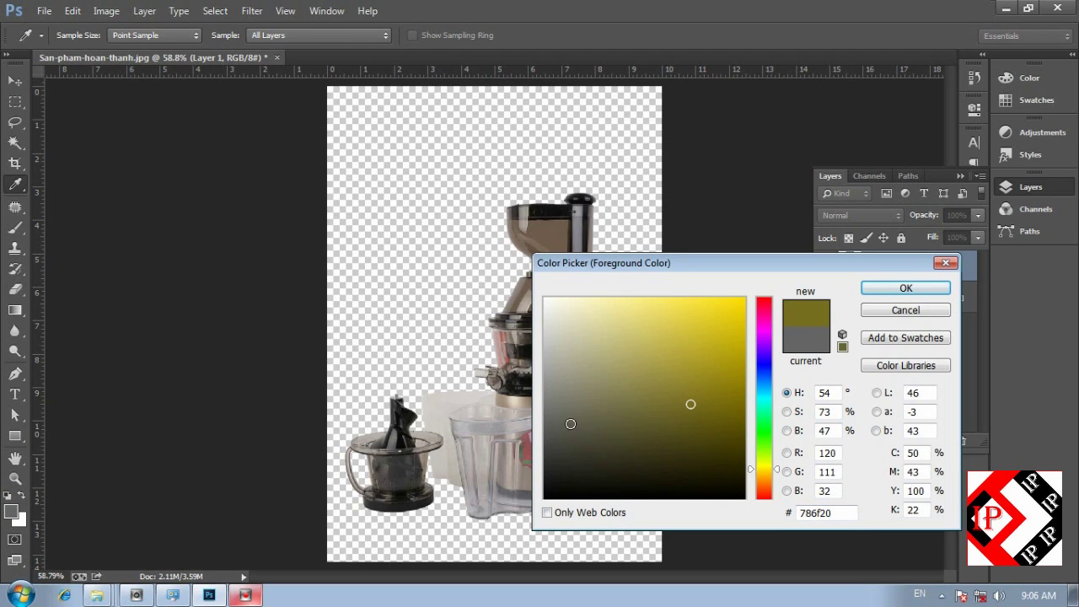
{"action": "left_click_drag", "start_coordinate": [570, 426], "coordinate": [534, 433]}
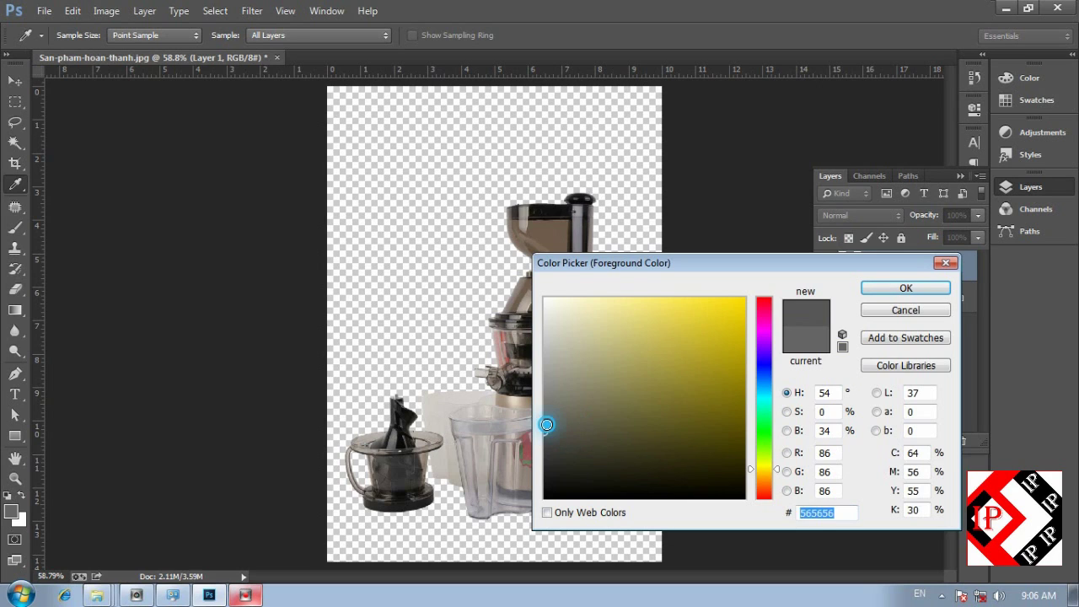
{"action": "left_click", "coordinate": [545, 419]}
{"action": "left_click", "coordinate": [907, 290]}
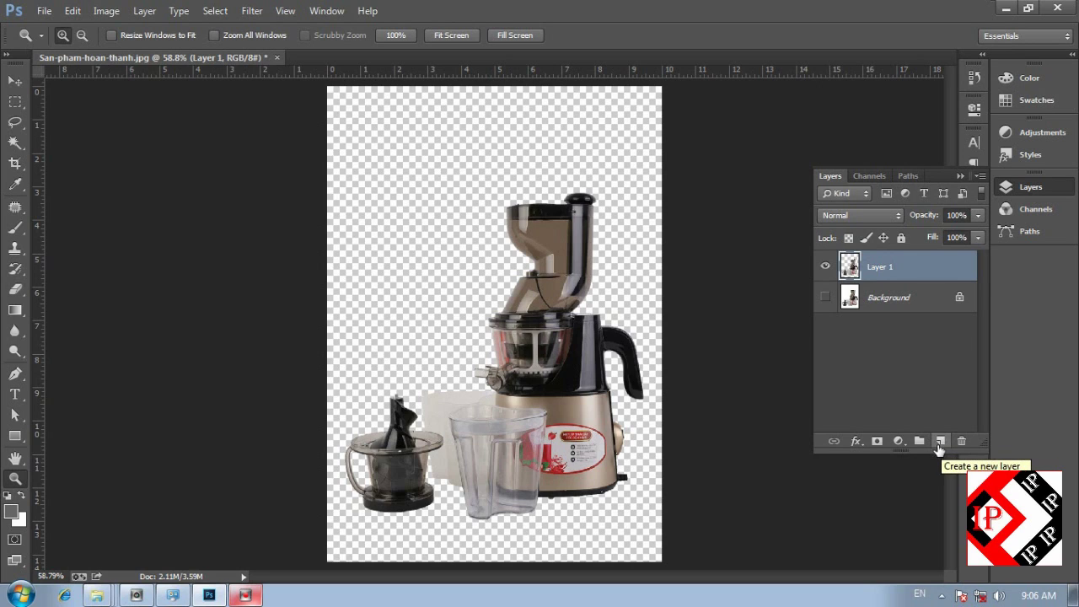
Add a new Layer 2 below Layer 1 and fill it with the grey foreground colour.
{"action": "left_click", "coordinate": [941, 444]}
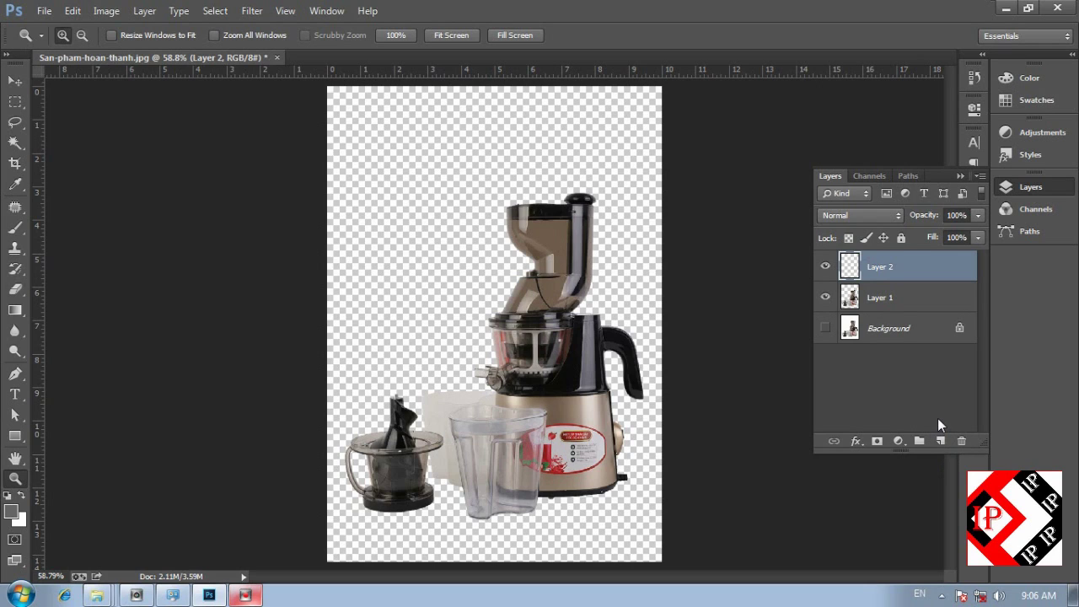
{"action": "left_click_drag", "start_coordinate": [902, 253], "coordinate": [903, 308]}
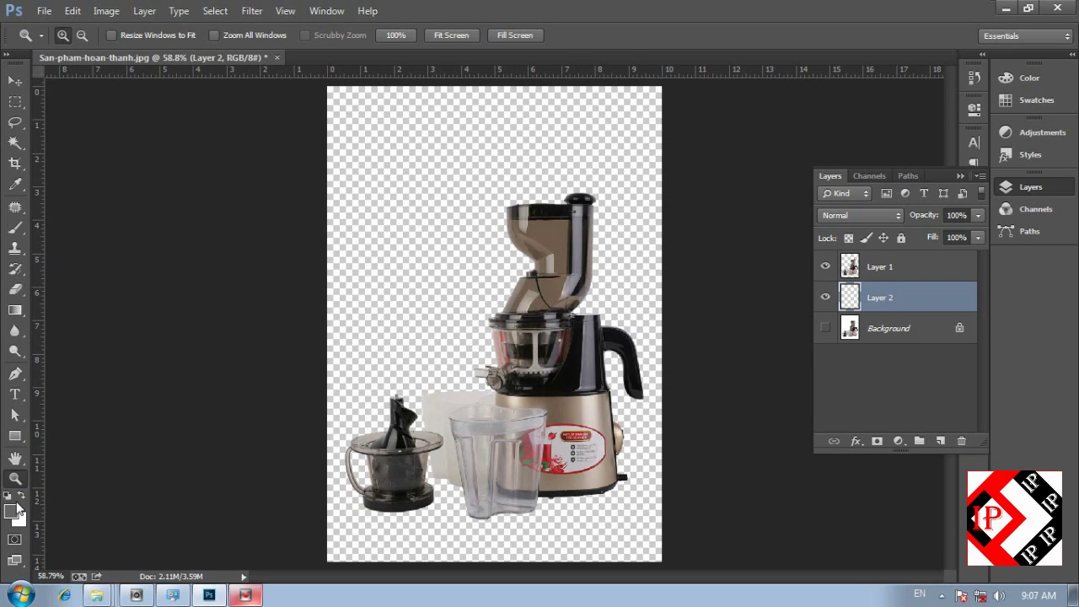
{"action": "key", "text": "alt"}
{"action": "key", "text": "alt+BackSpace"}
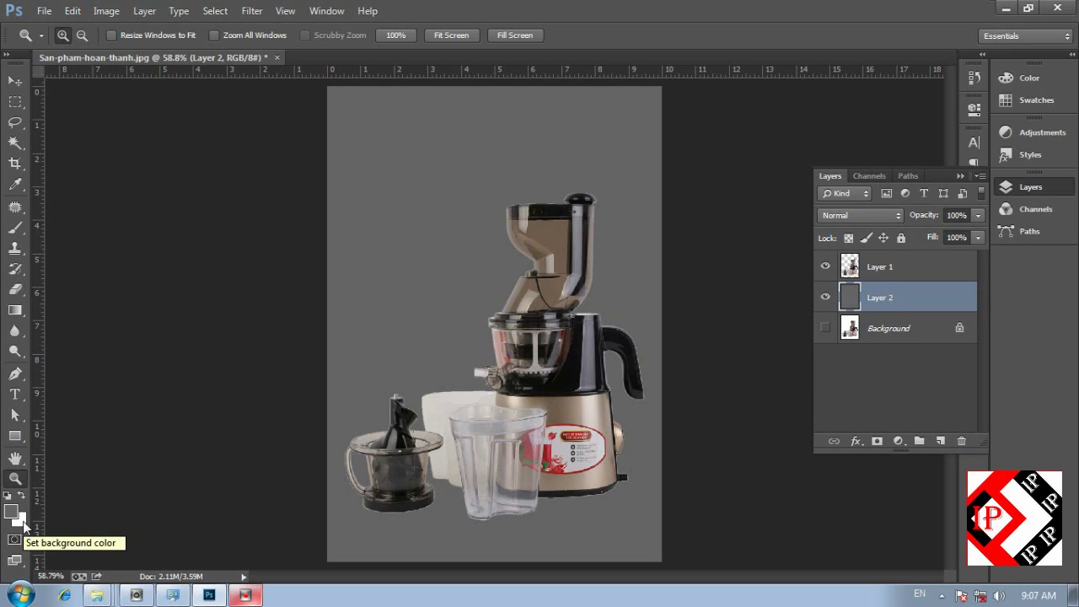
Fill Layer 2 with the white background colour, then hide and reshow it to check the cut-out.
{"action": "key", "text": "ctrl+BackSpace"}
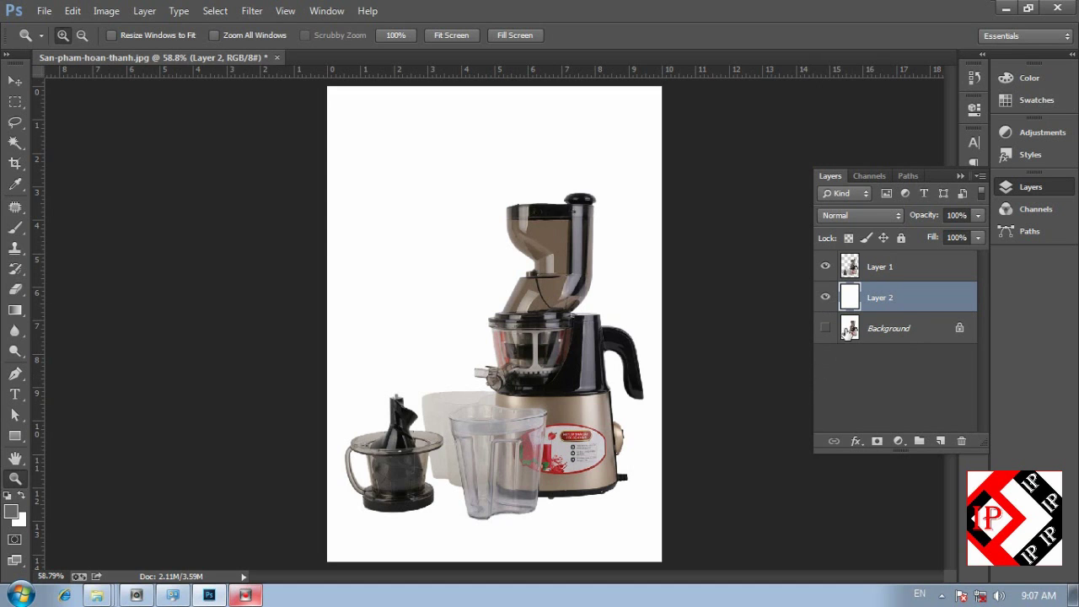
{"action": "left_click", "coordinate": [825, 297]}
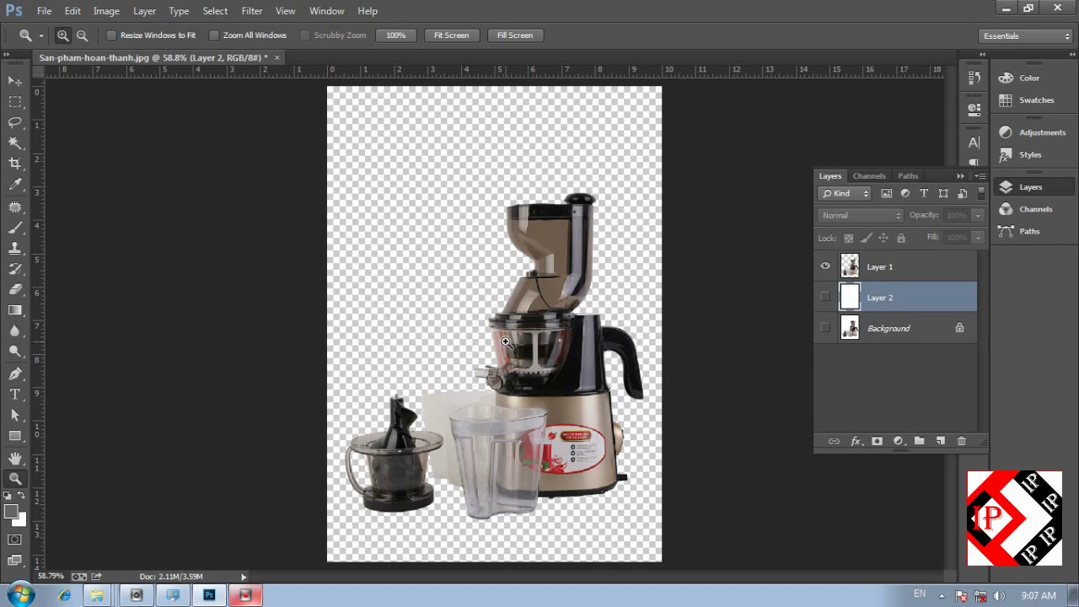
{"action": "left_click", "coordinate": [825, 297]}
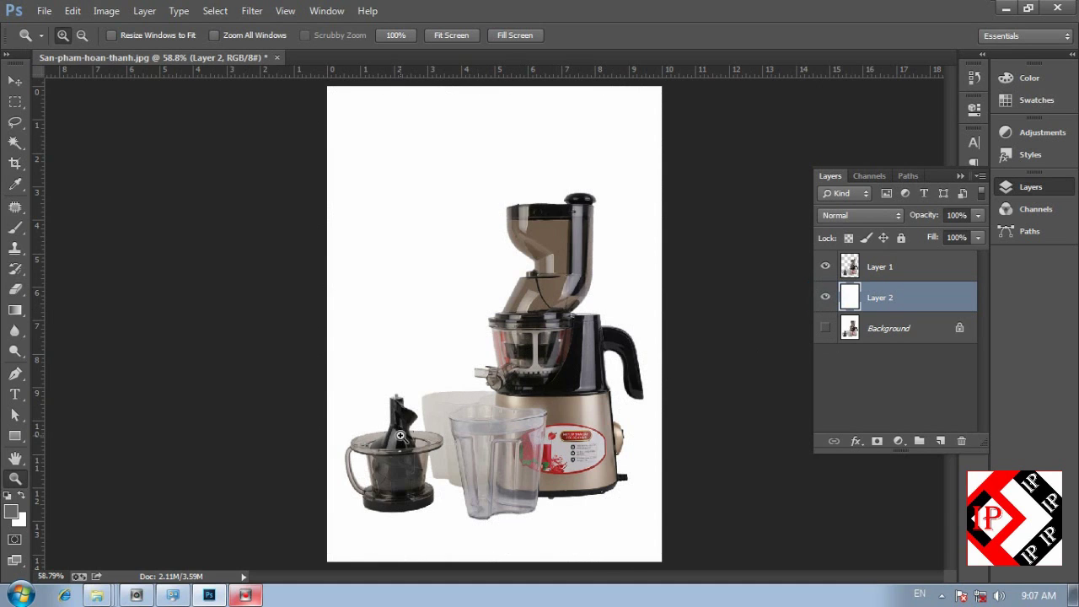